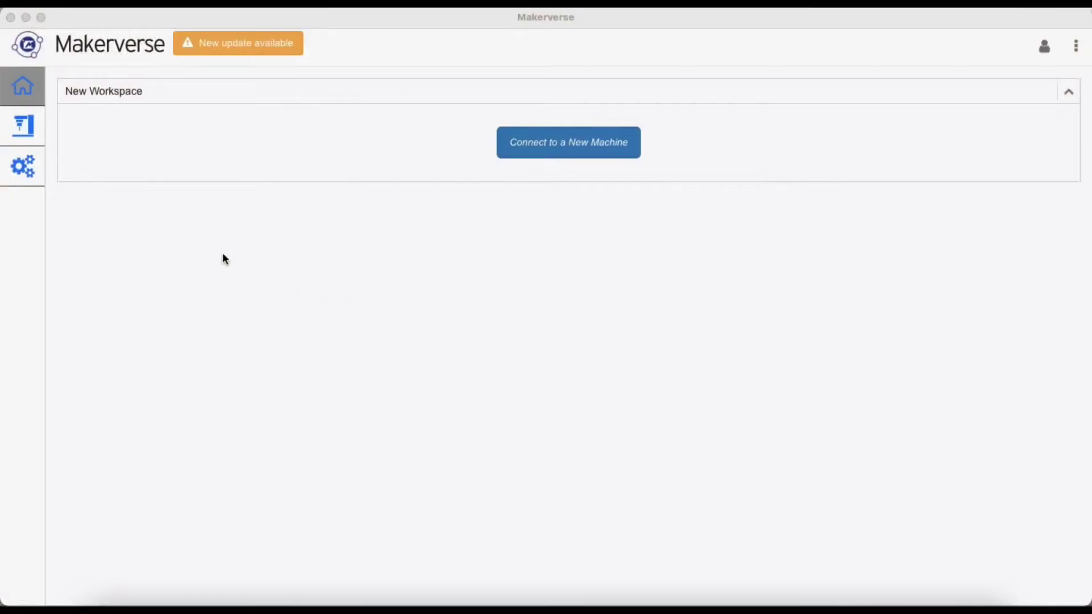
Open the 2Tankards workspace and connect to the Maslow on port /dev/tty.usbmodem14201.
left_click(22, 129)
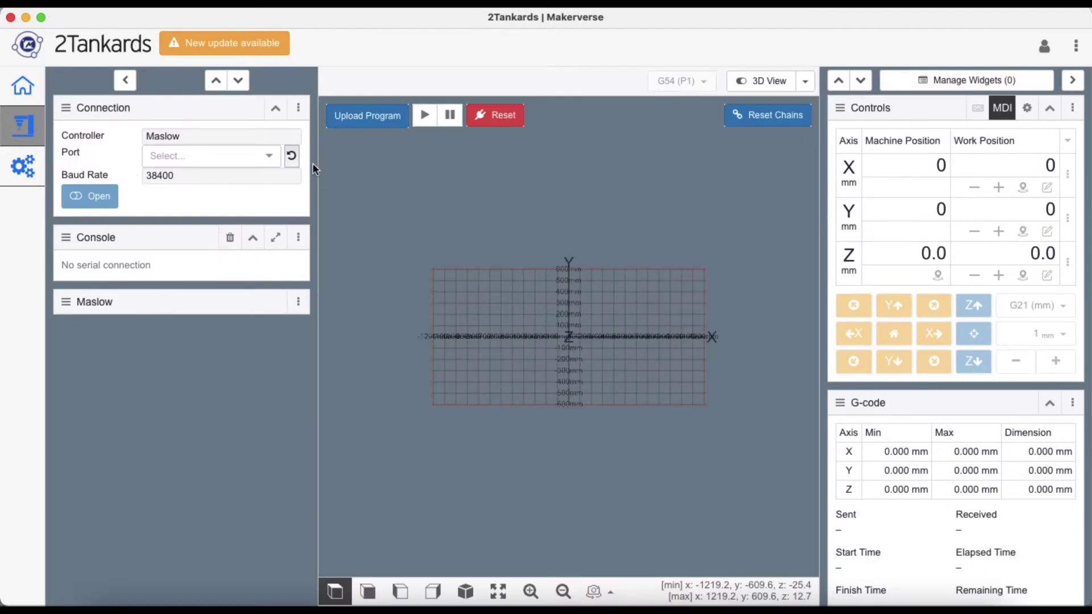
left_click(269, 158)
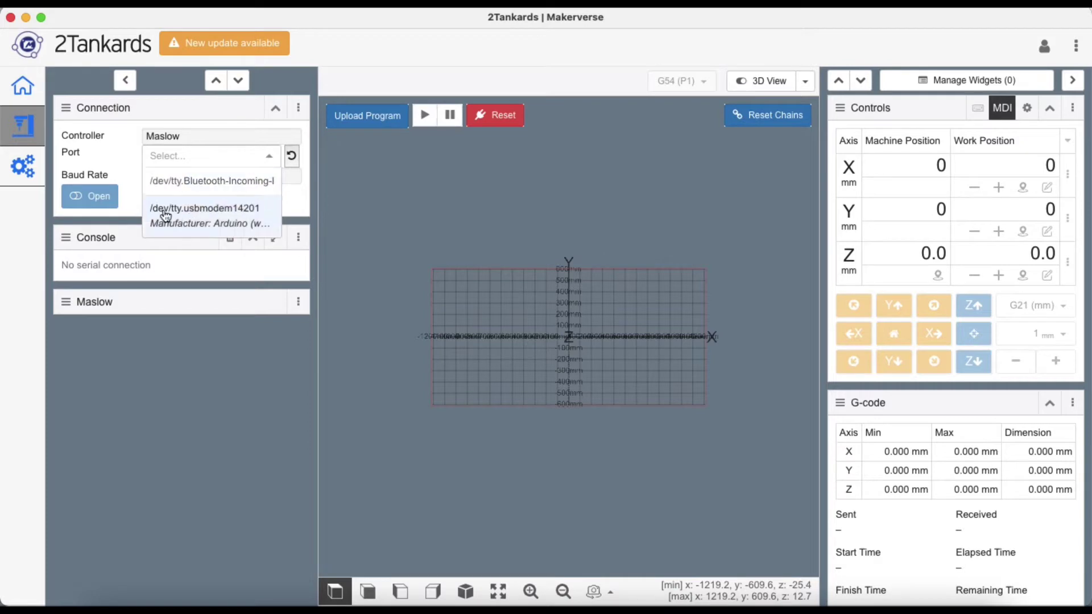
left_click(215, 219)
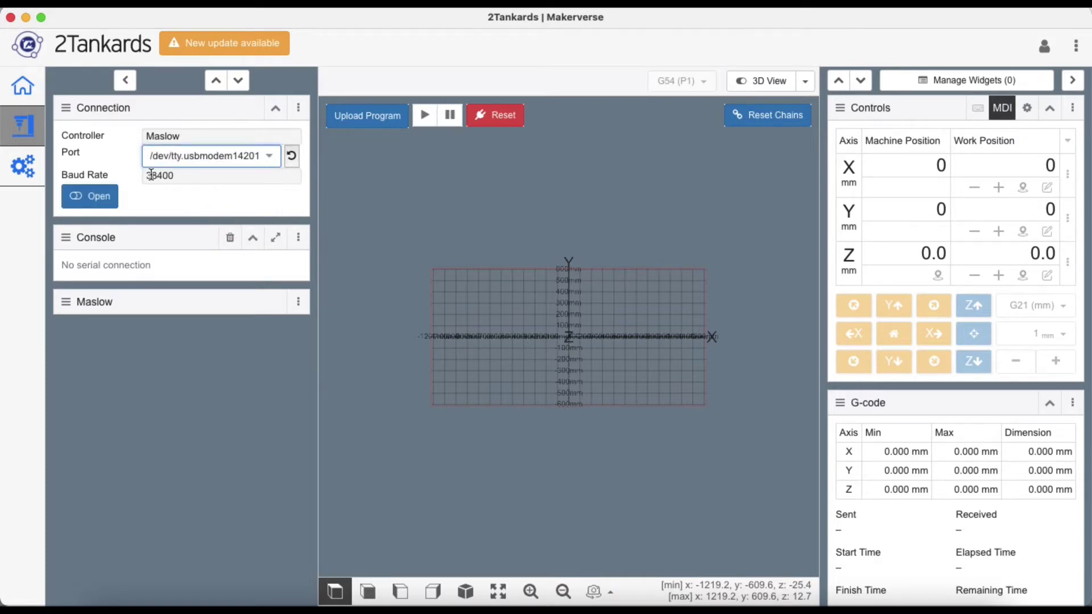
left_click(103, 198)
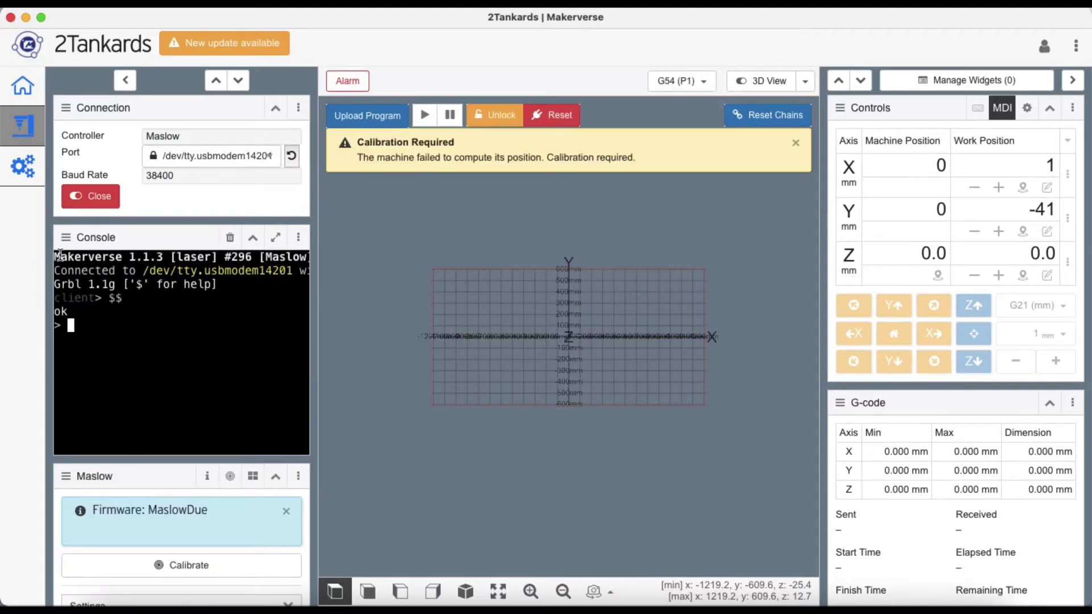
left_click_drag(60, 259, 167, 265)
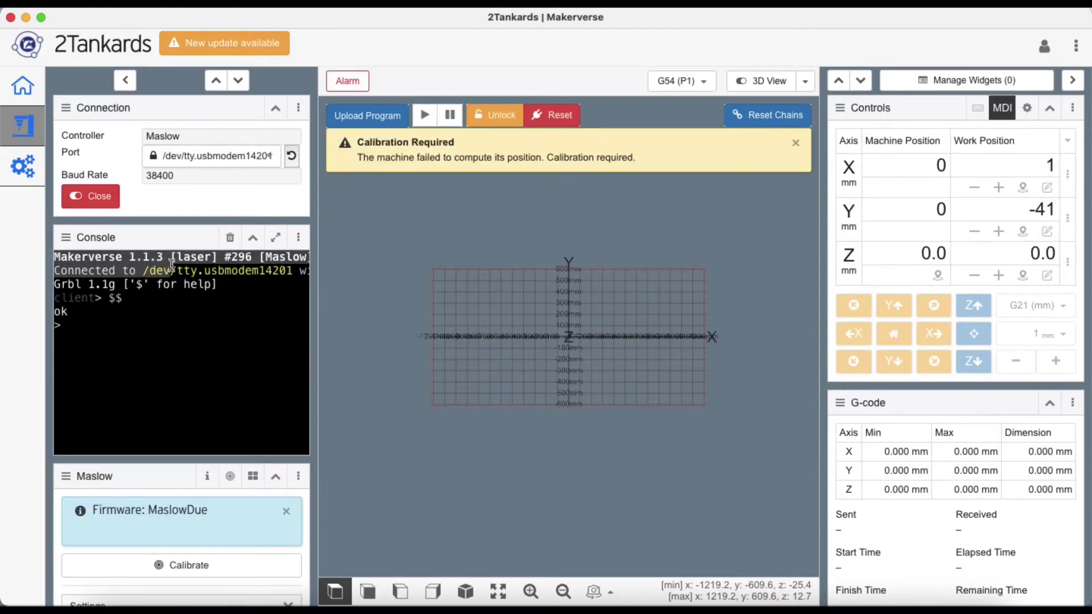
Reset and unlock the Maslow so it reports Idle, then start the calibration.
left_click(551, 120)
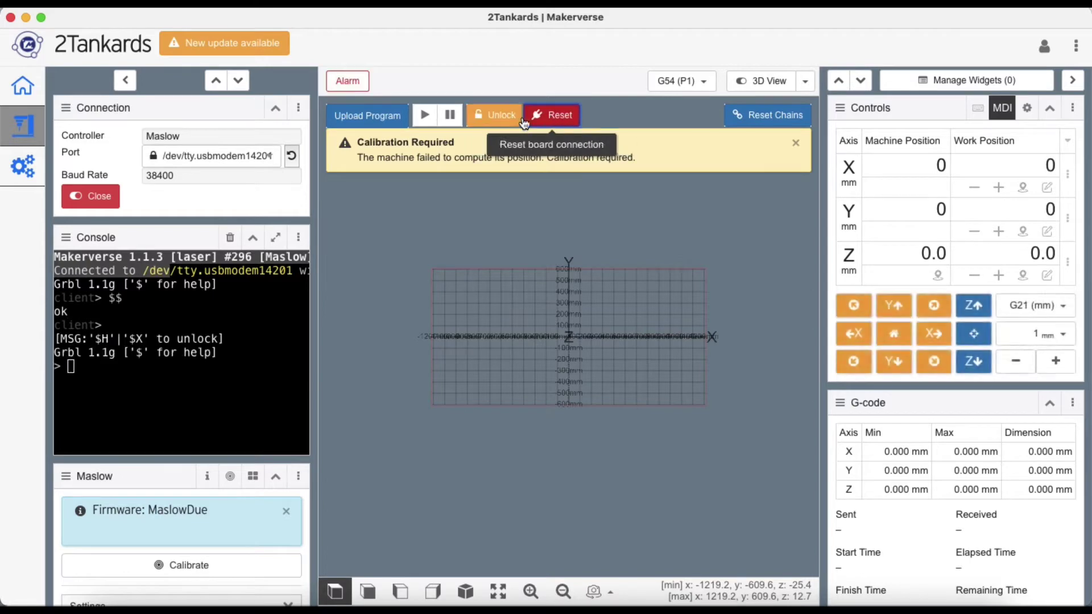
left_click(504, 119)
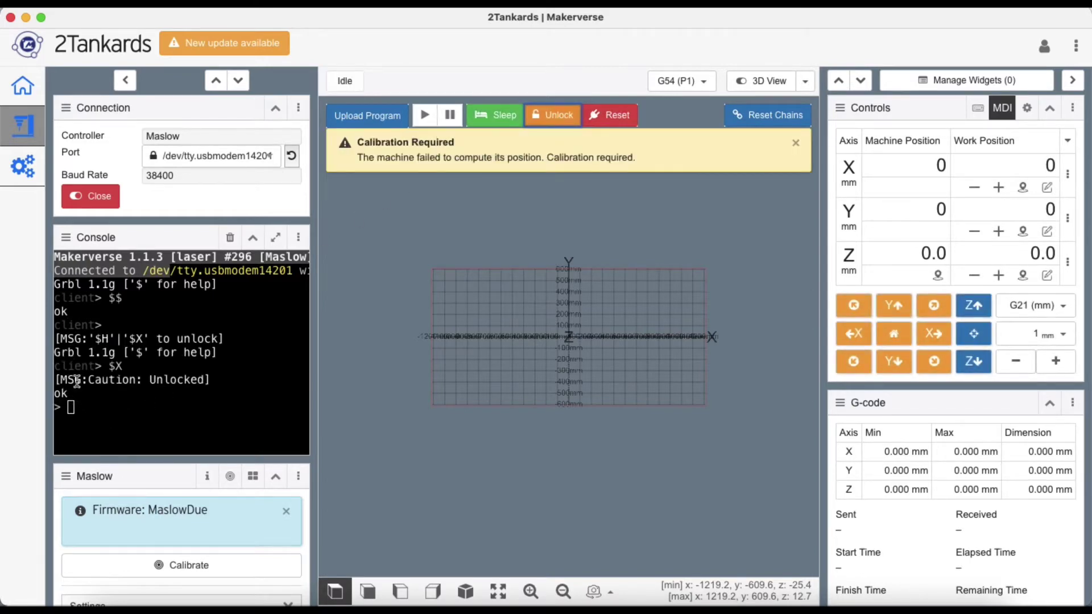
left_click_drag(77, 381, 210, 387)
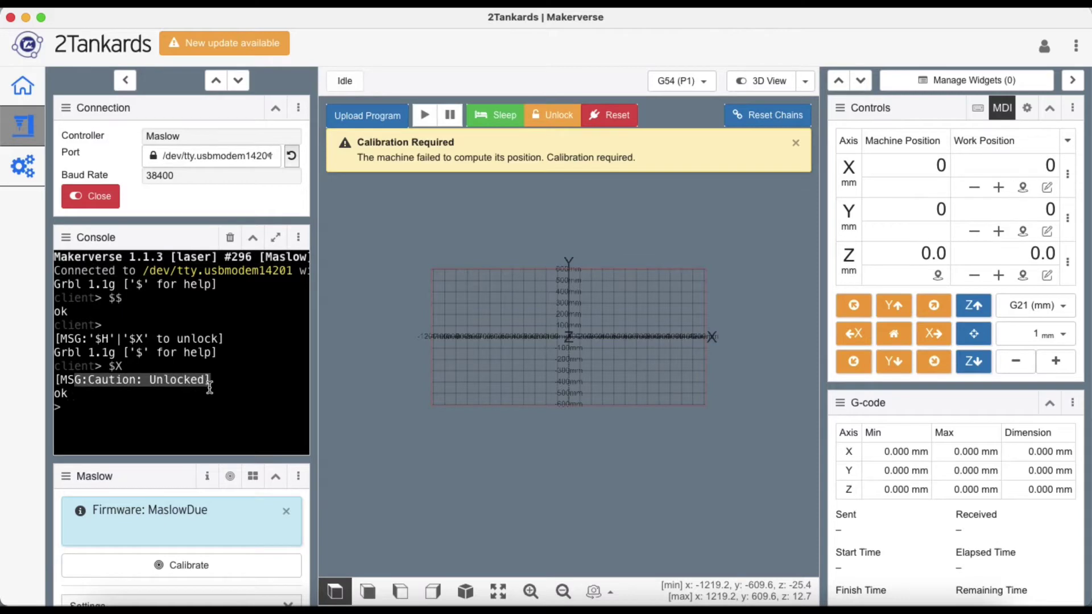
scroll(182, 479, "down", 4)
left_click(182, 443)
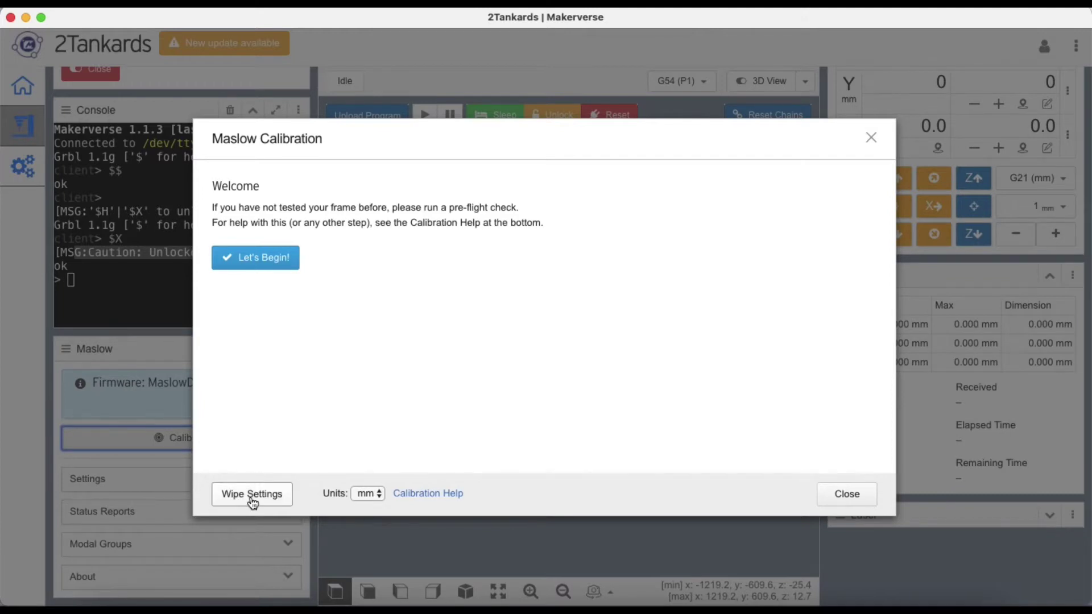
Wipe the Maslow's stored machine and calibration settings and confirm the reset.
left_click(251, 496)
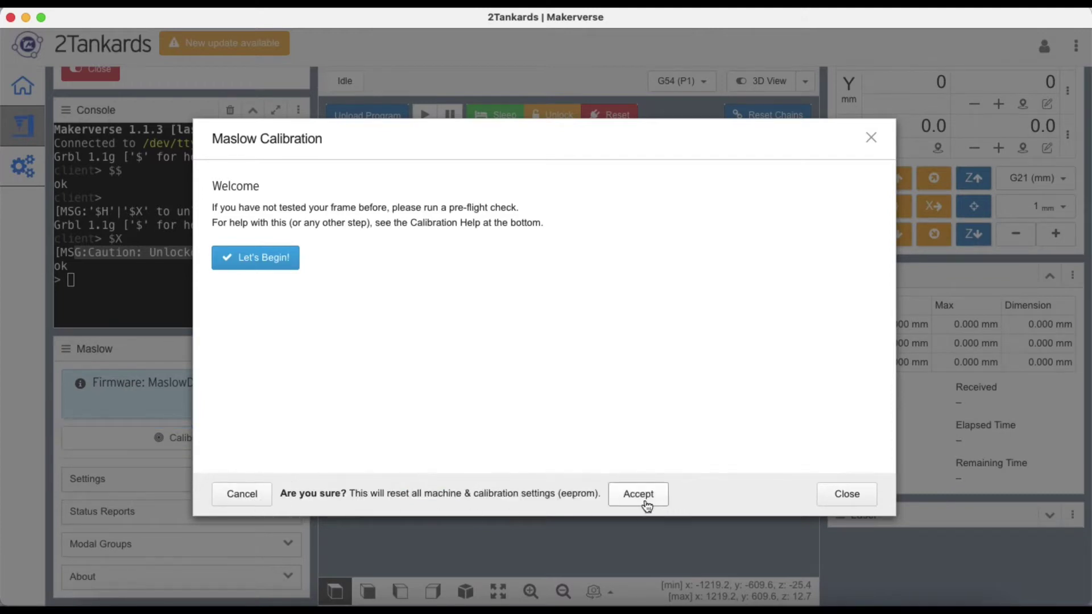
left_click(638, 498)
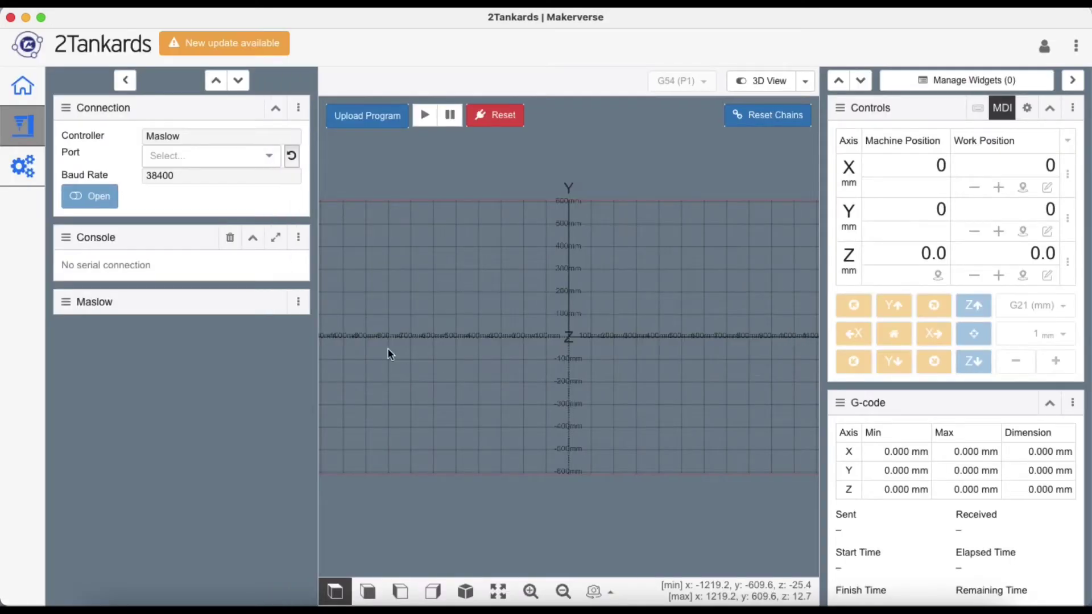
Refresh ports, reconnect on /dev/tty.usbmodem14201, then reset and unlock the Maslow.
left_click(292, 156)
left_click(269, 156)
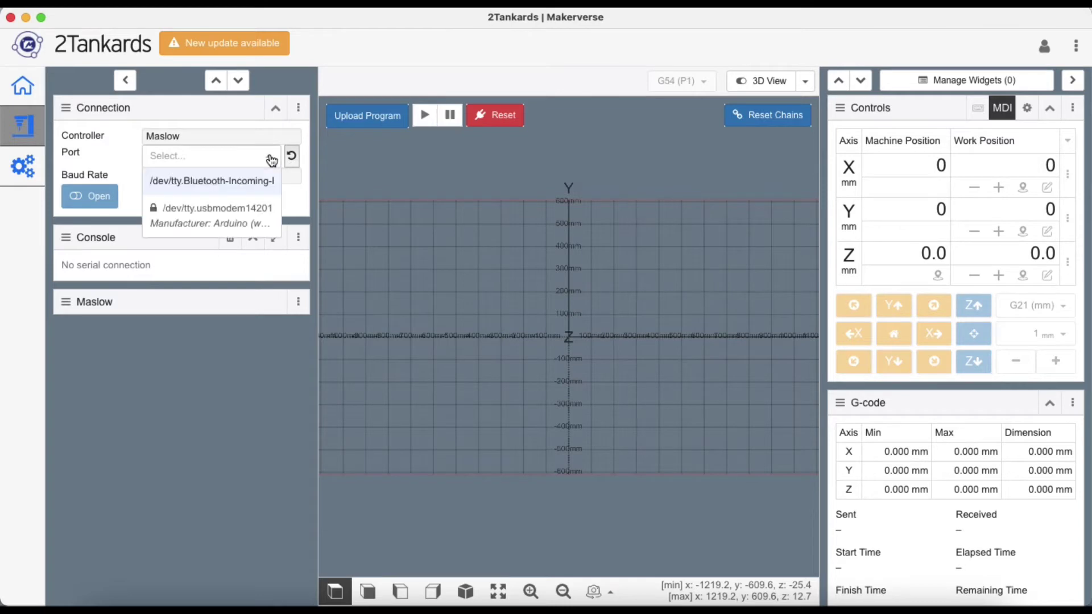
left_click(203, 215)
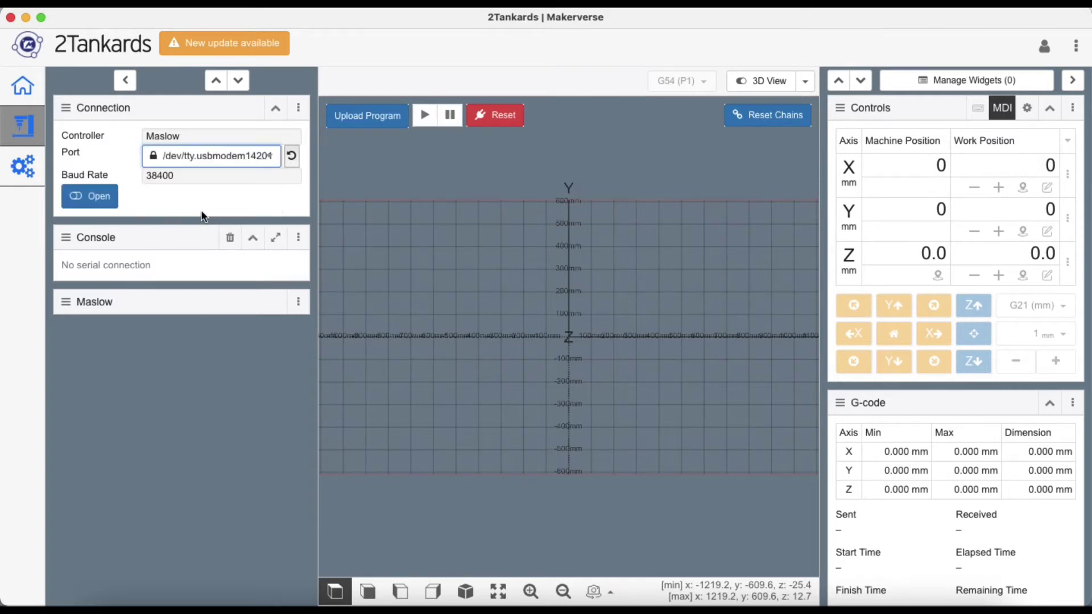
left_click(96, 199)
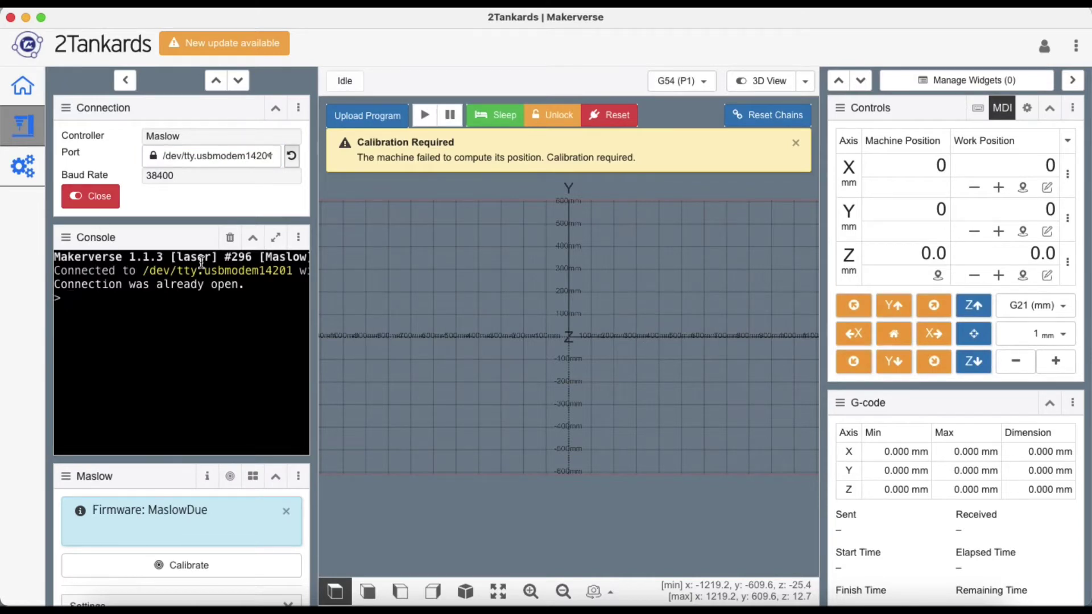
left_click(607, 115)
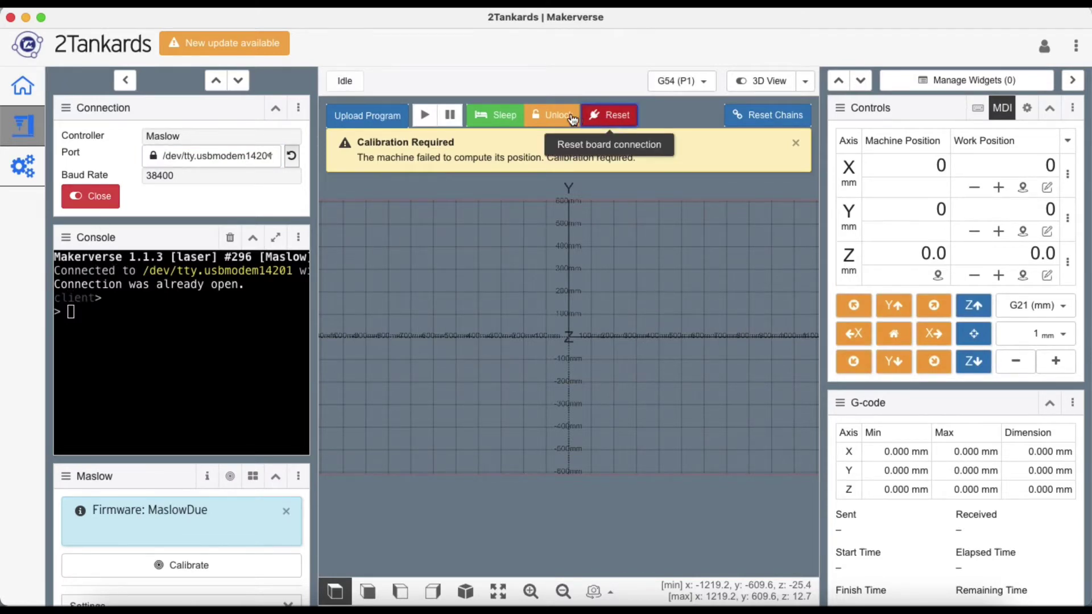
left_click(558, 115)
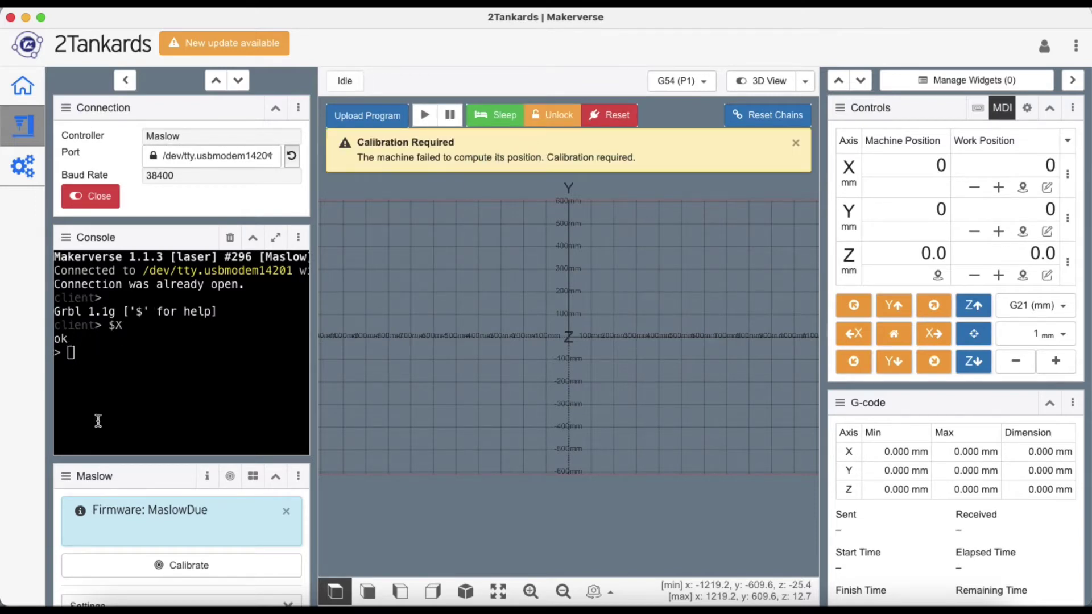
Begin calibration and switch the Machine tab's Chain setting from Off Bottom to Off Top.
left_click(183, 569)
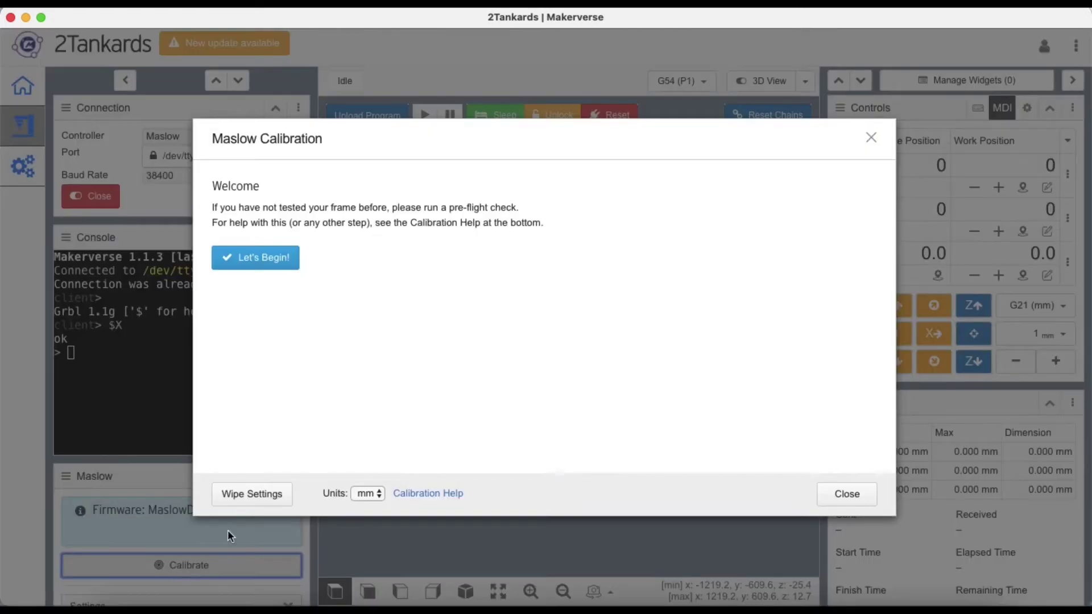
left_click(277, 263)
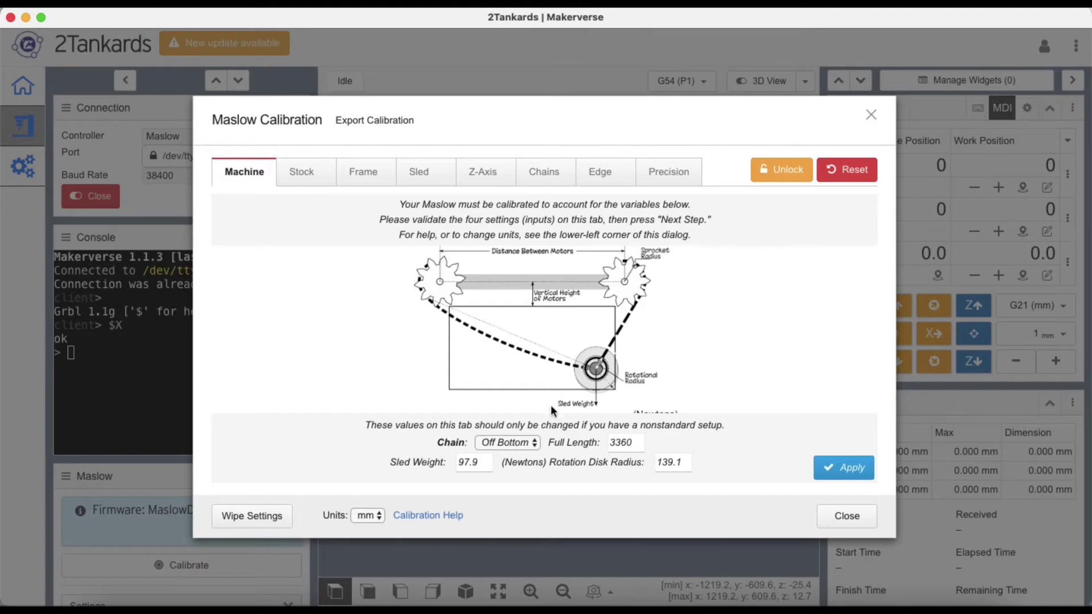
left_click(535, 445)
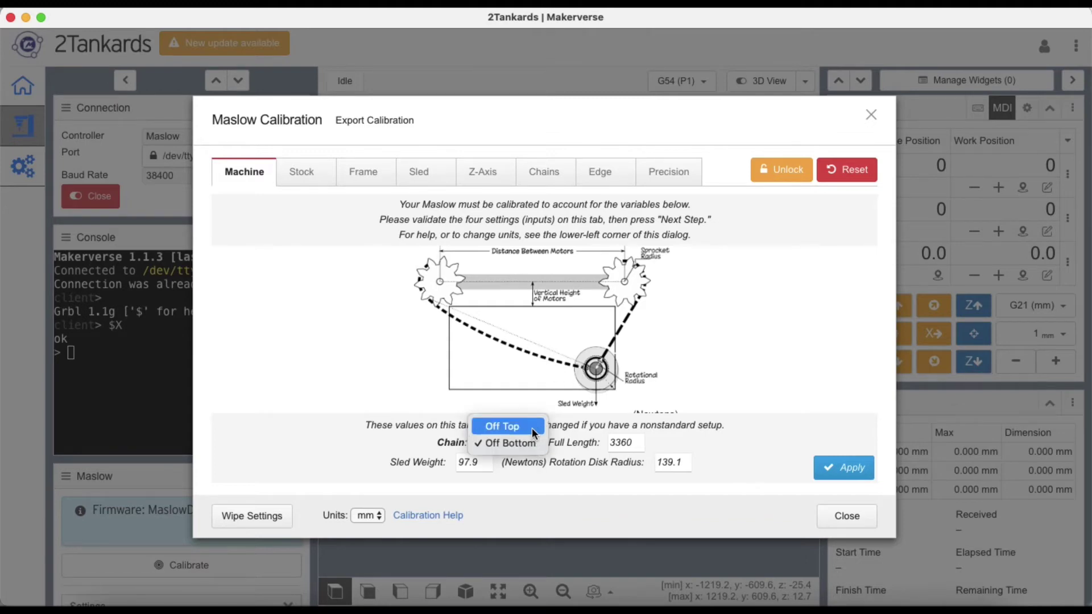
left_click(535, 433)
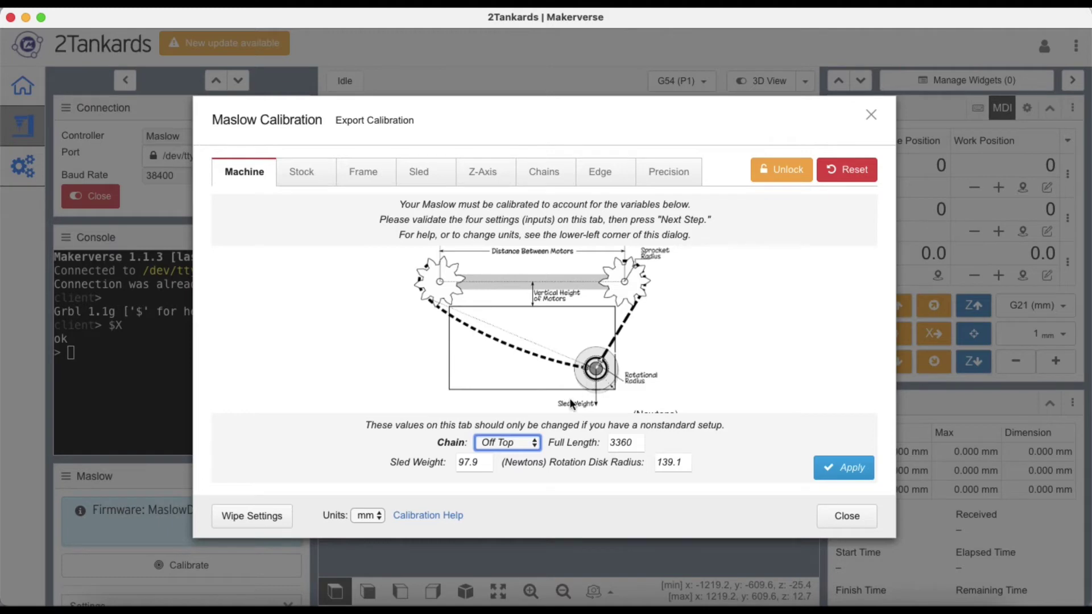
Keep the chains Off Top and replace the 3360 Full Length with a new value.
left_click(538, 448)
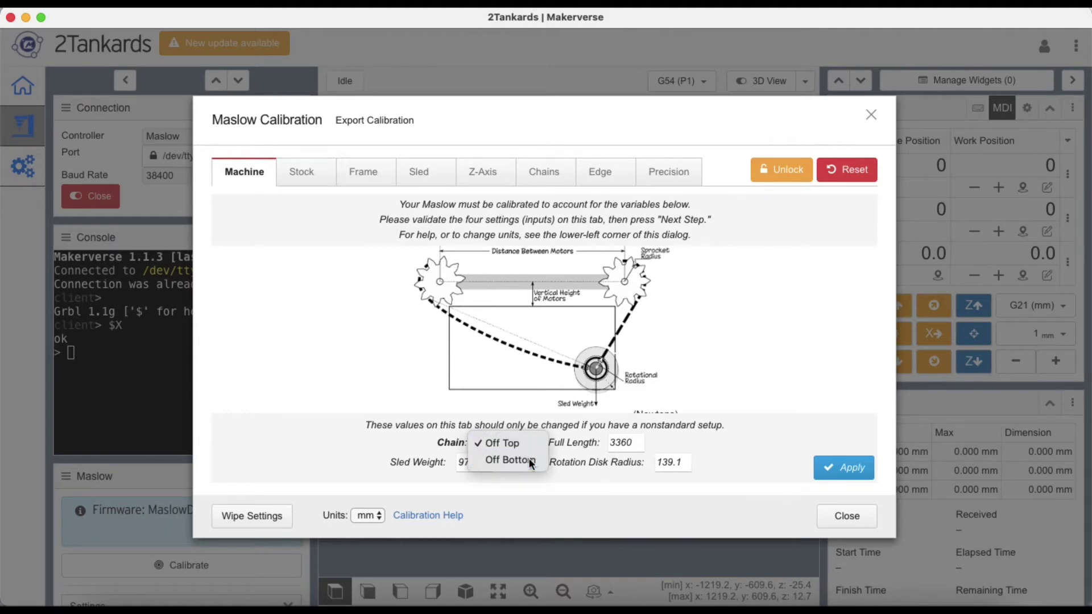
key("Escape")
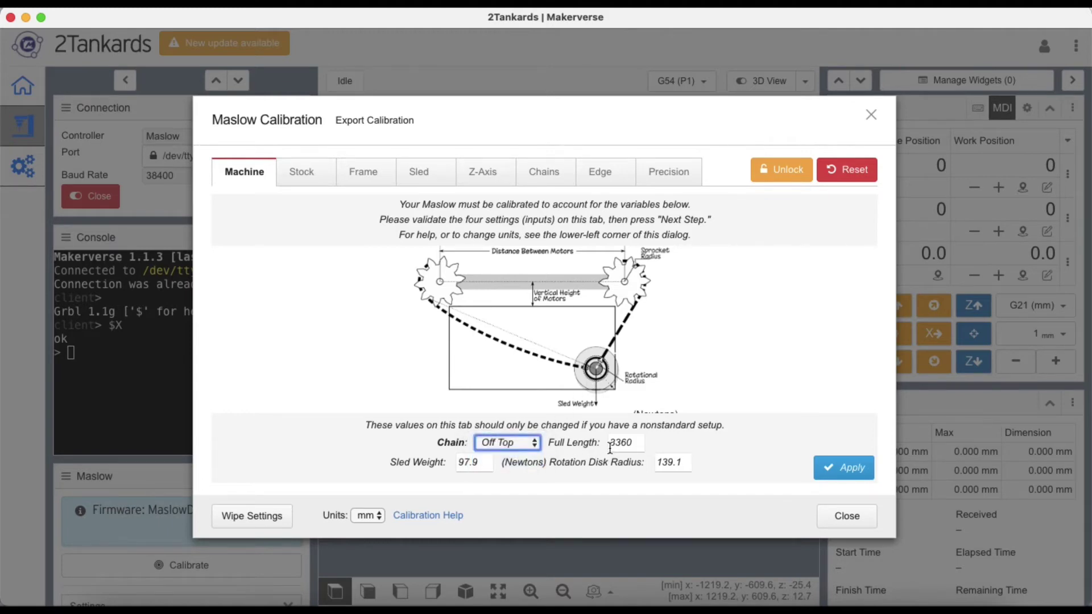
left_click_drag(609, 446, 641, 445)
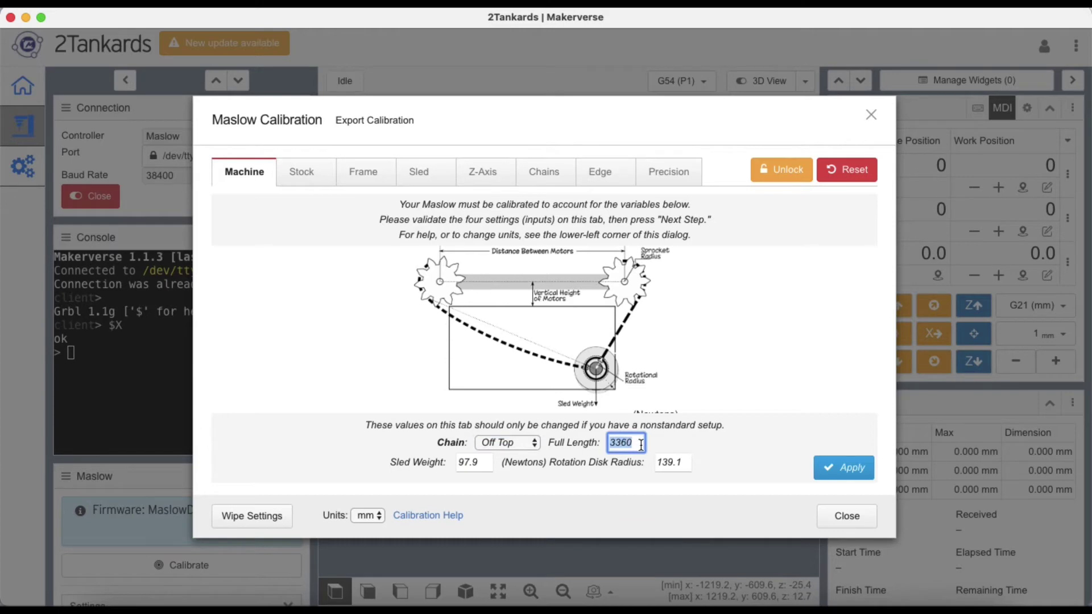
type("3")
Confirm the 3340 chain length against the Makermade Cal Numbers note.
key("ctrl+alt+super+m")
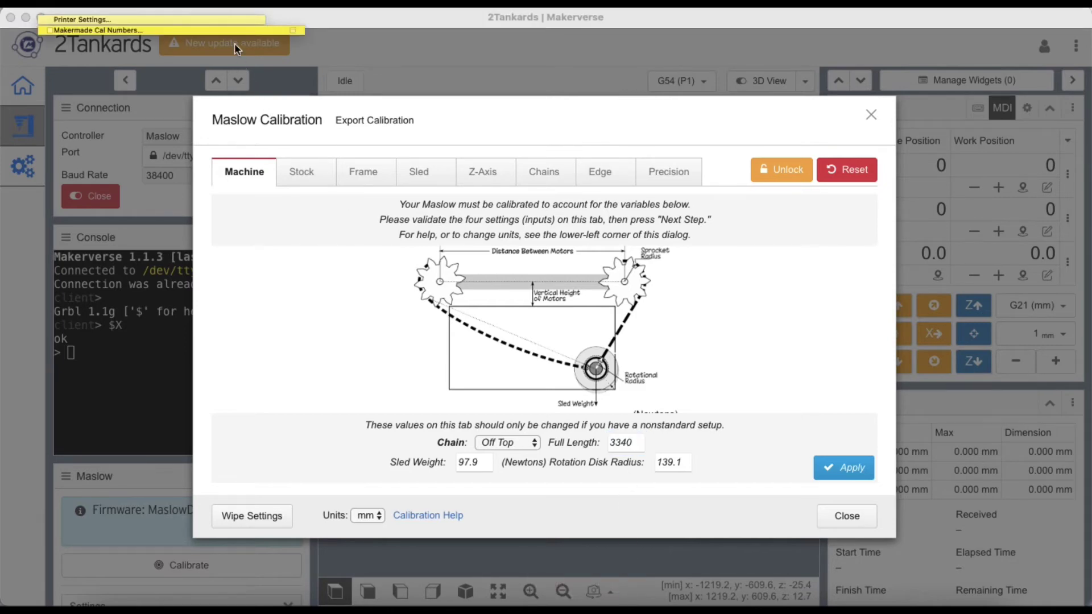
double_click(226, 31)
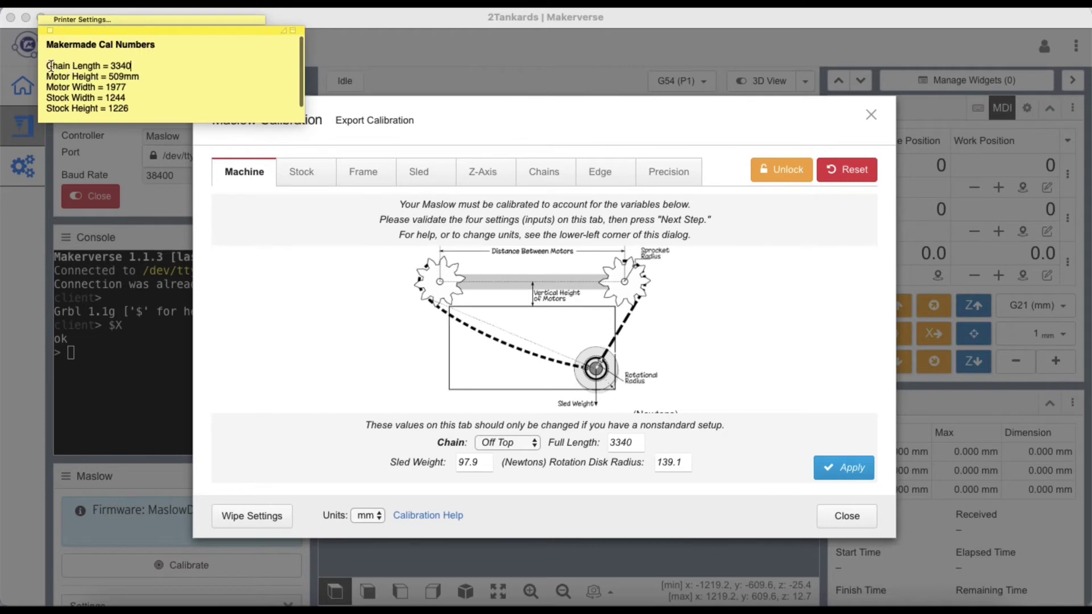
left_click_drag(47, 66, 97, 64)
left_click(139, 66)
left_click(146, 68)
left_click(483, 463)
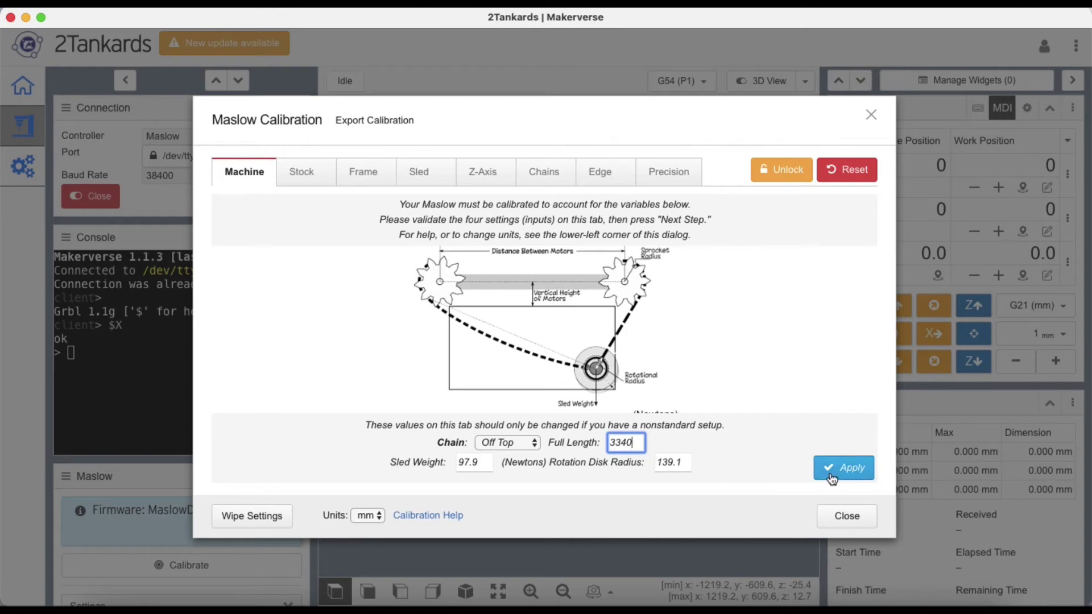
Apply the Off Top, 3340 mm Machine settings to the Maslow.
left_click(832, 477)
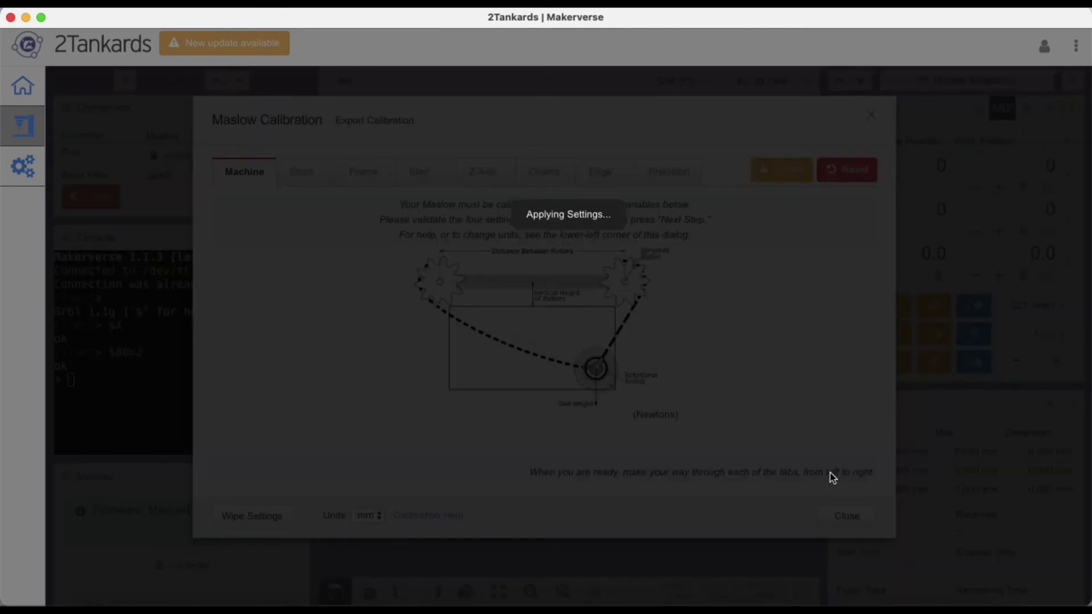